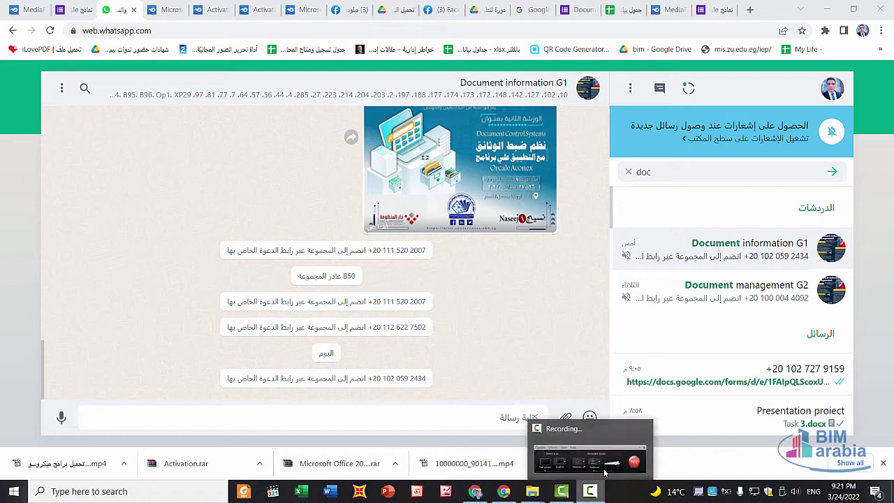
Step: Show the Document information G1 group's info panel with its description and 190 participants
left_click(596, 492)
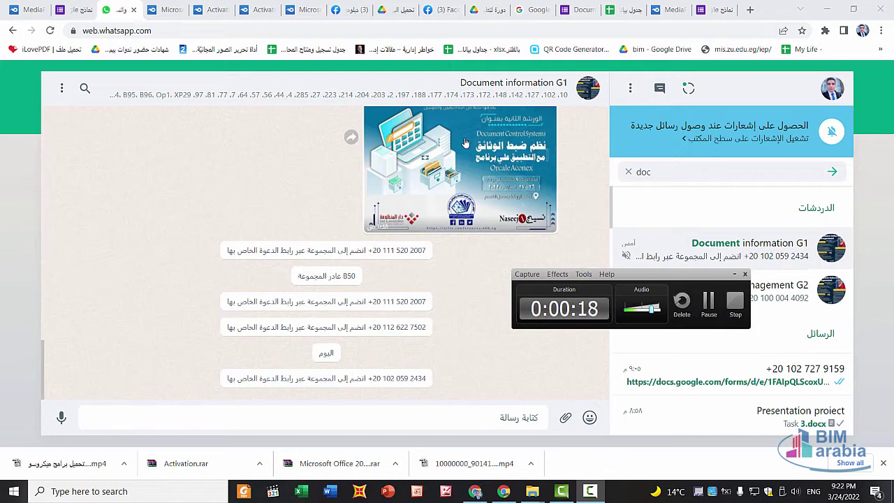
left_click(460, 89)
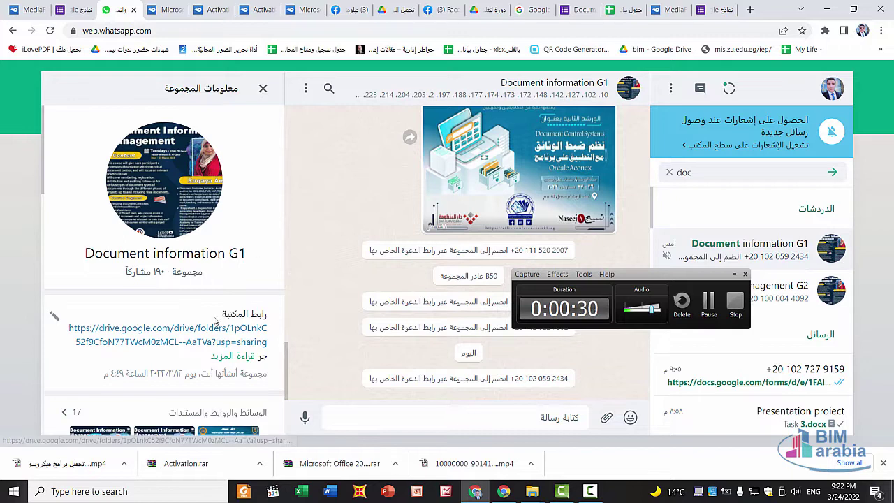
Step: Expand the group description and follow its drive.google.com link to the course registration folder
left_click(229, 357)
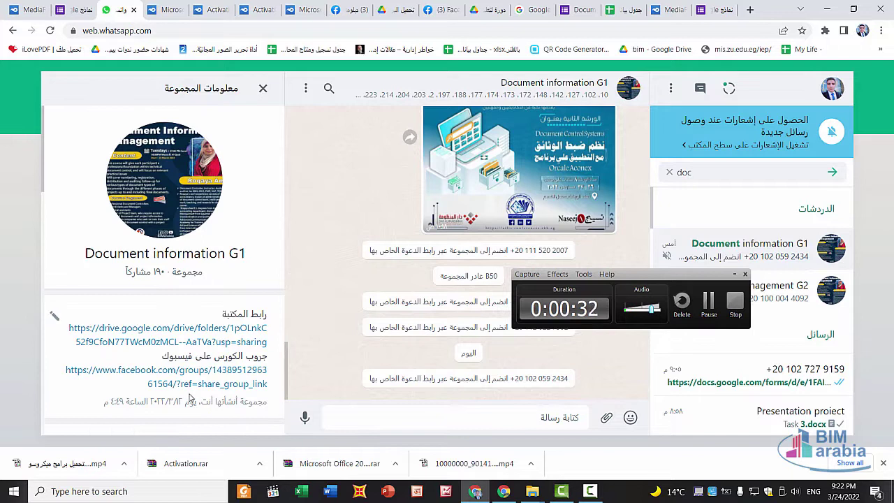
left_click(166, 327)
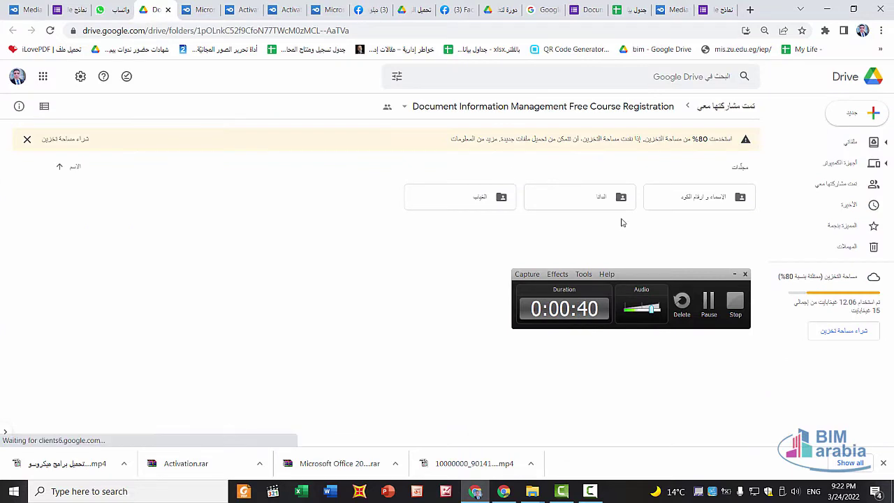
double_click(576, 197)
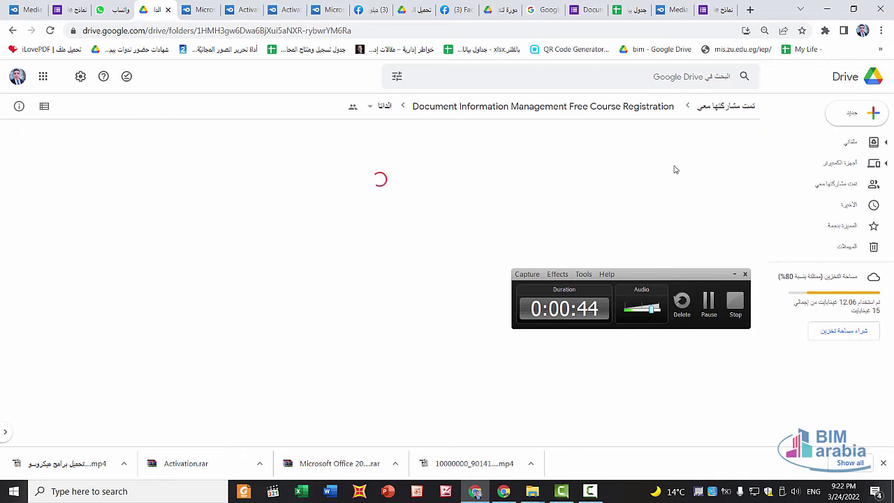
double_click(701, 194)
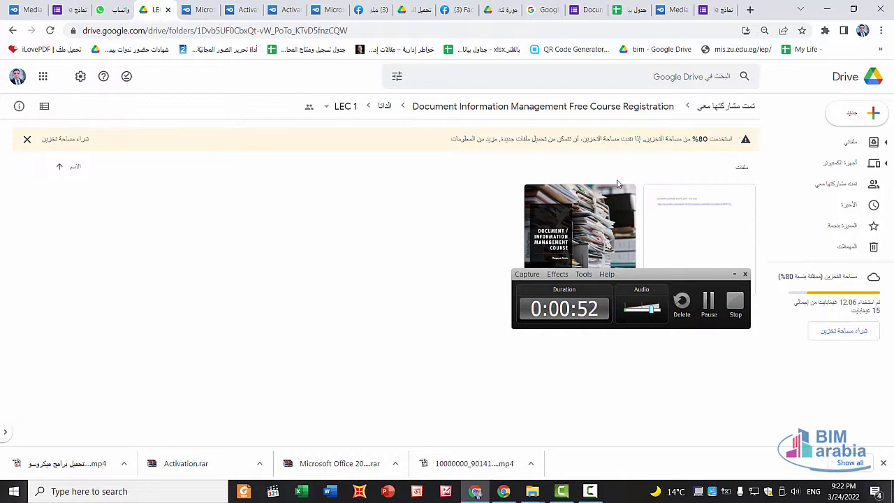
left_click(12, 30)
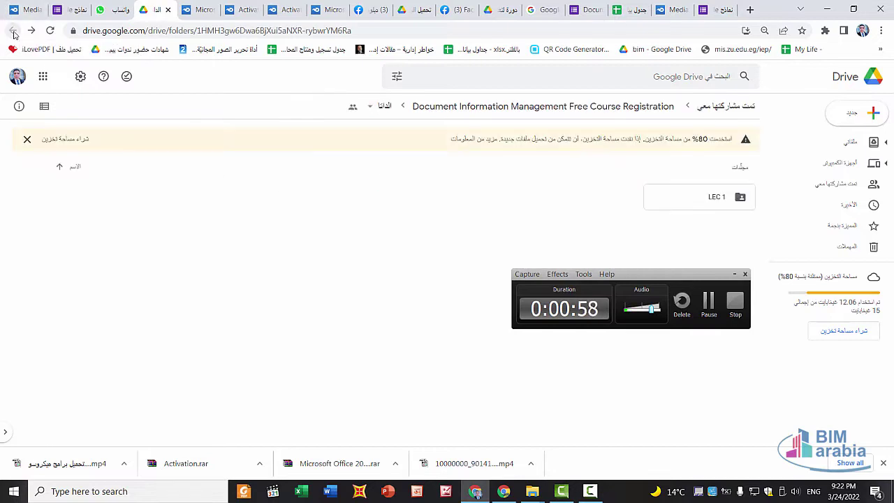
left_click(13, 31)
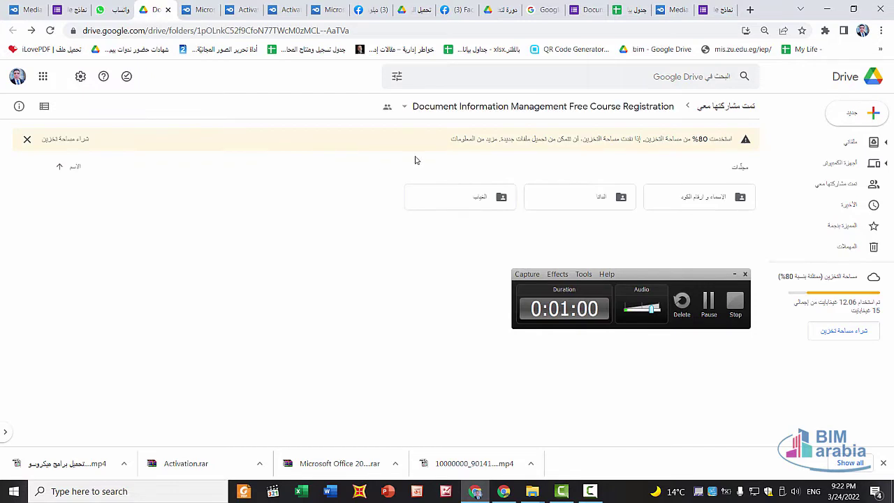
Step: Enter the الاسماء و ارقام الكود folder and preview SECTION 1.pdf
double_click(697, 200)
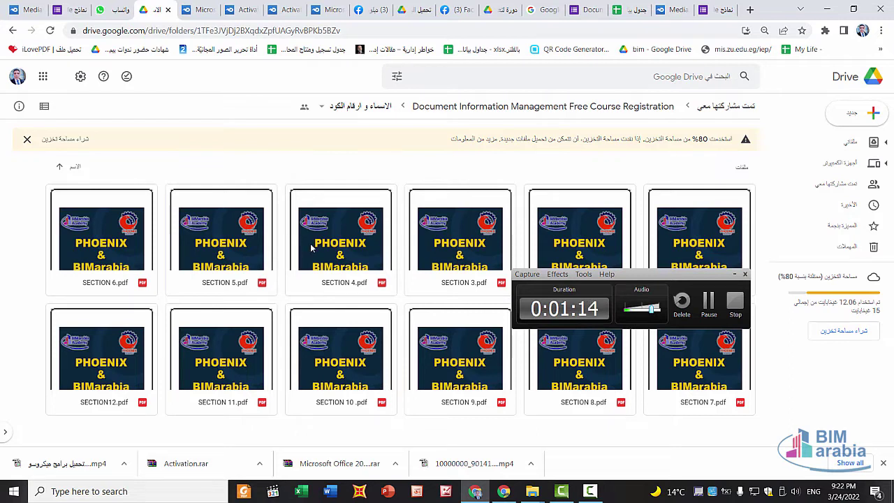
double_click(699, 225)
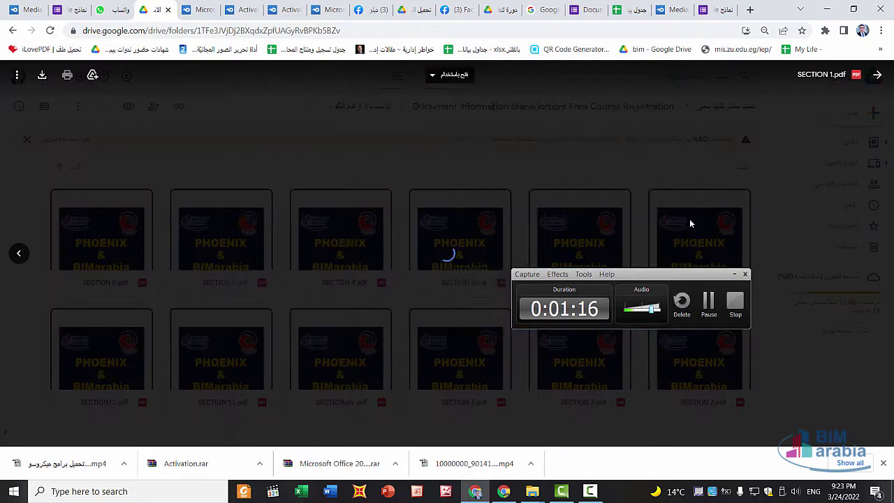
Step: Scroll through SECTION 1.pdf's 30-code name table, then close the preview
scroll(463, 198, "down", 3)
scroll(459, 201, "down", 3)
scroll(456, 202, "down", 2)
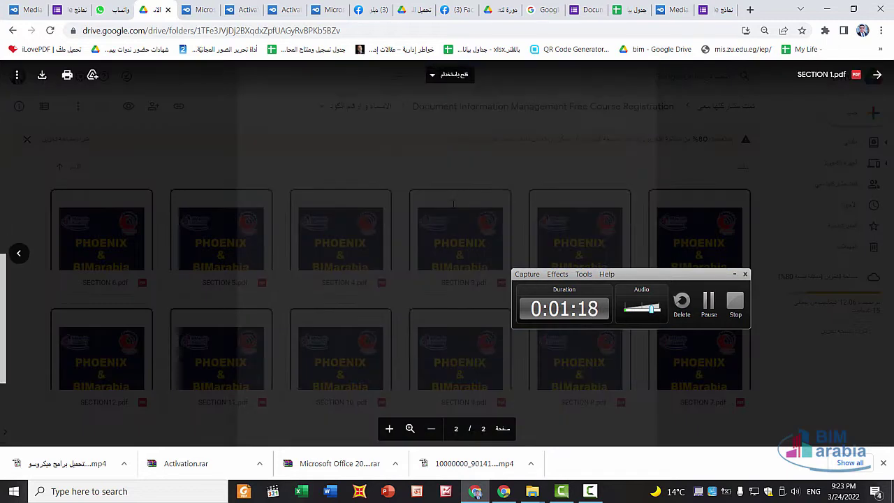
scroll(447, 196, "down", 1)
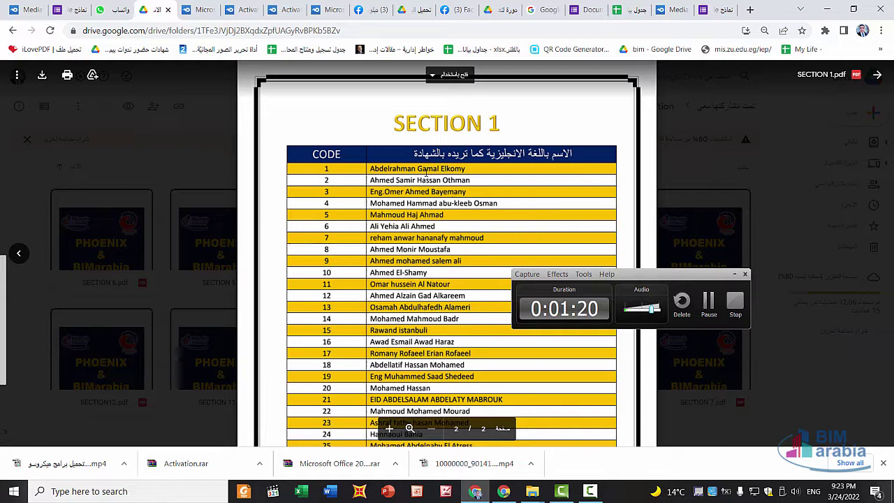
scroll(427, 169, "down", 2)
scroll(393, 101, "down", 1)
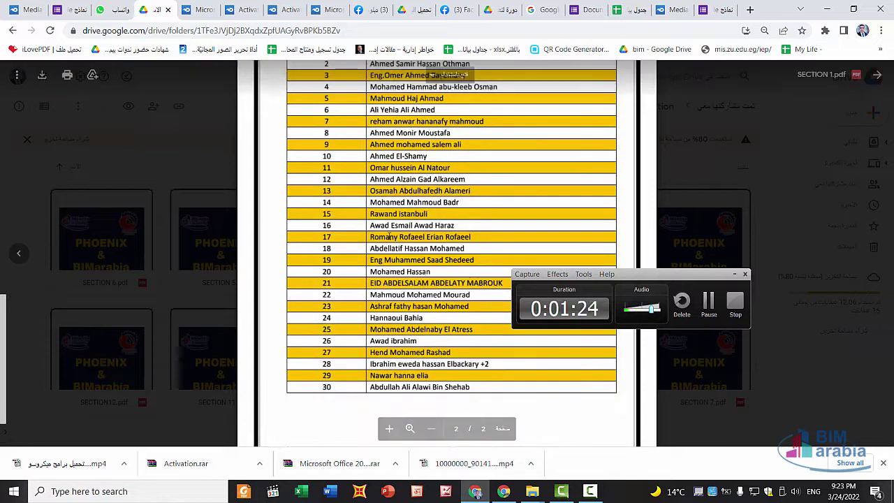
scroll(317, 214, "up", 1)
scroll(317, 215, "up", 1)
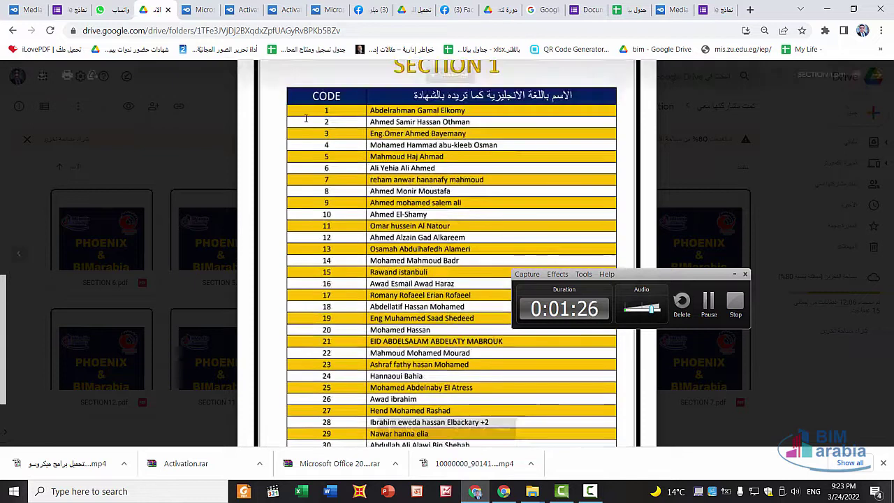
left_click(163, 199)
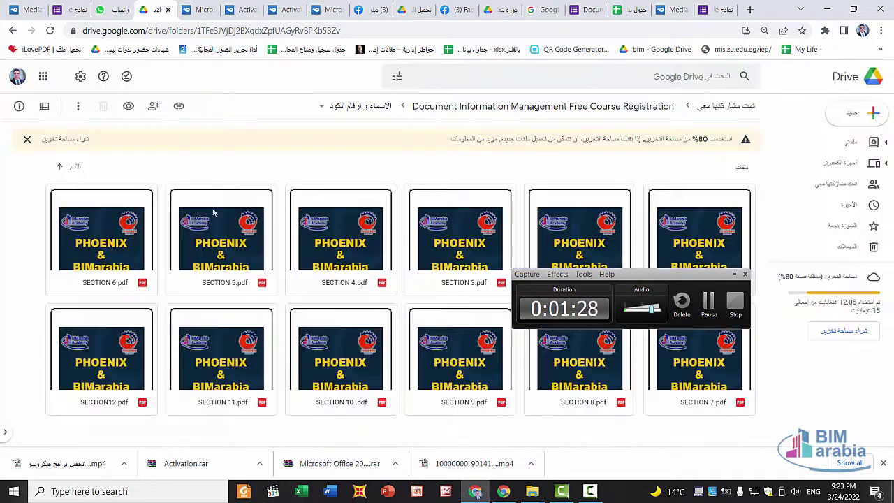
Step: Go back to the course registration folder, enter الغياب, and open the Attendance spreadsheet
left_click(12, 29)
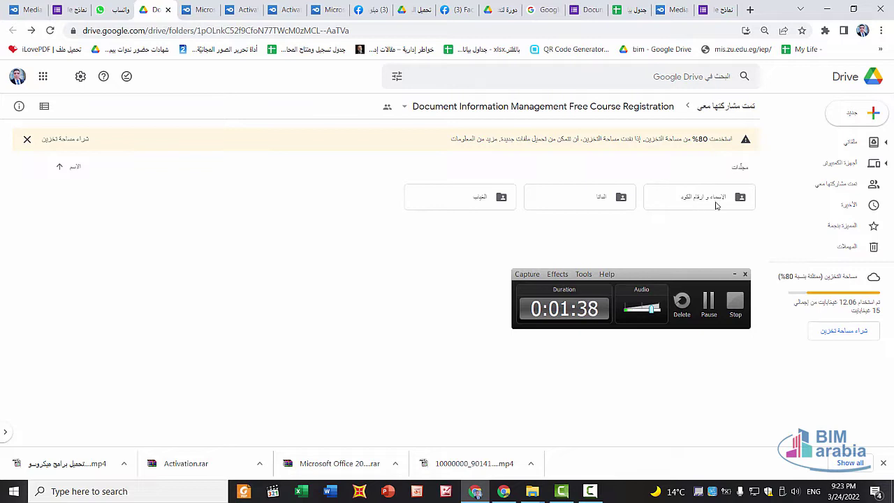
double_click(465, 196)
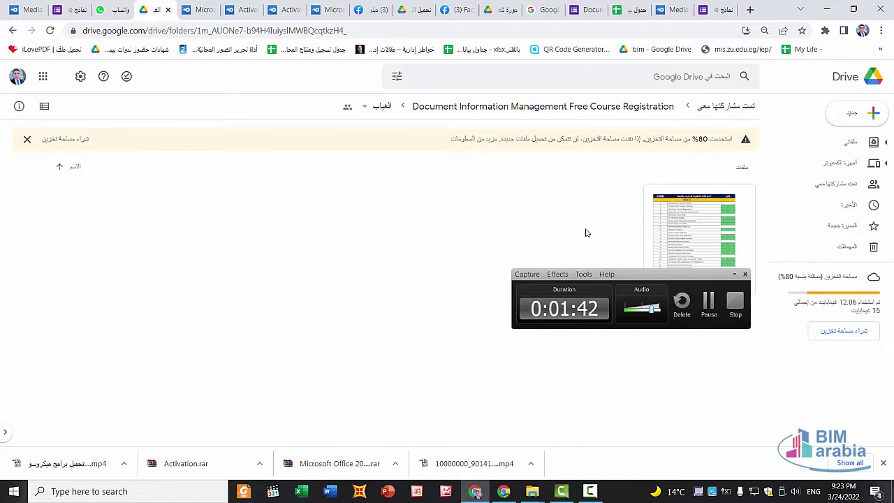
double_click(705, 220)
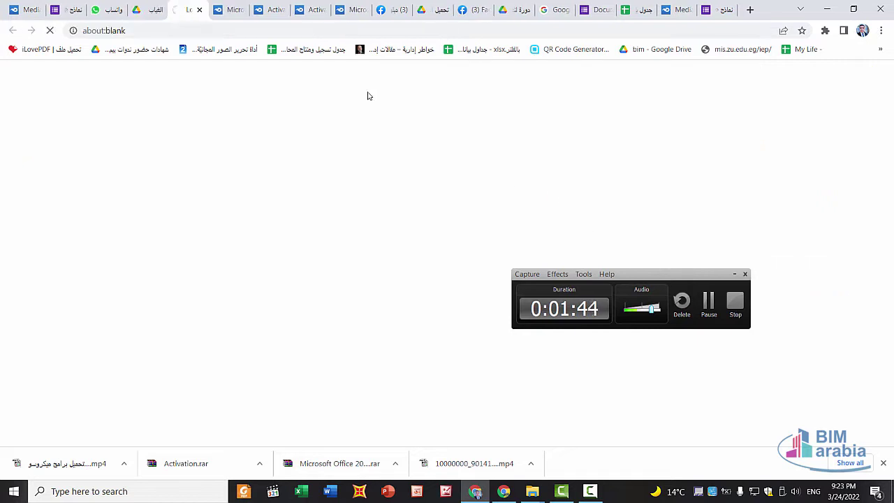
Step: Bring rows 154–164 of the Attendance list into view and zoom in to read the names
scroll(323, 159, "down", 1)
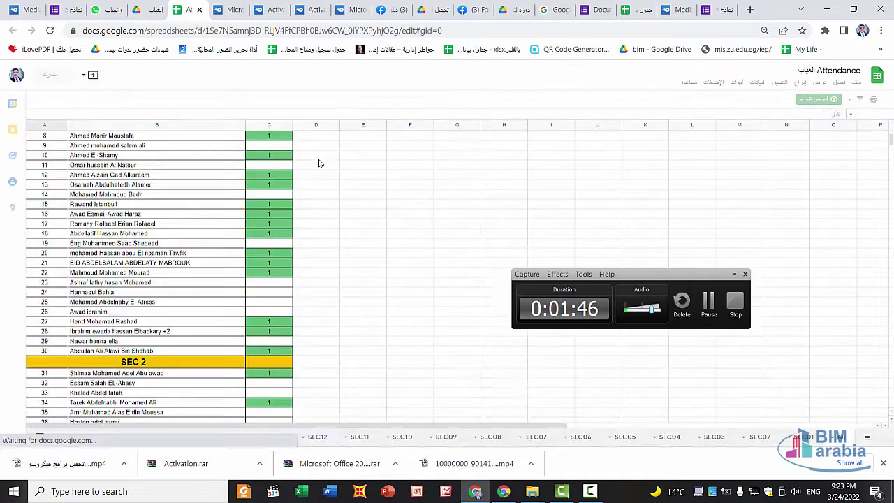
scroll(317, 168, "down", 3)
scroll(318, 167, "up", 5)
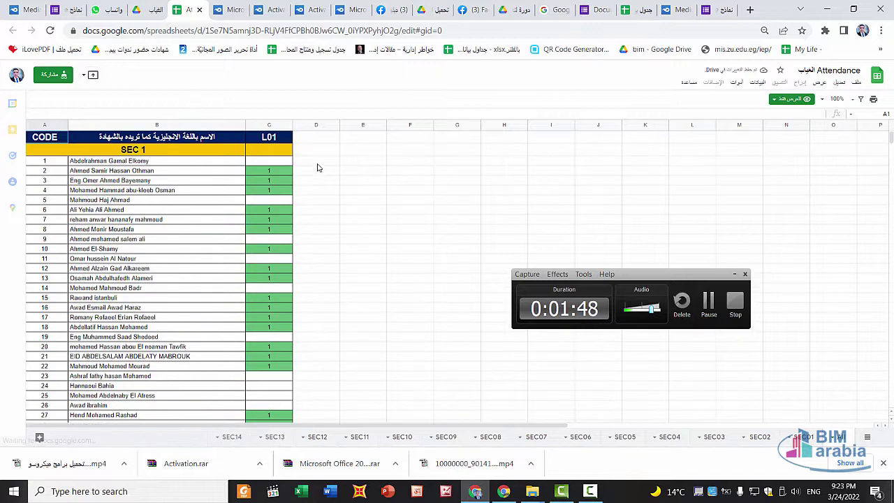
scroll(318, 167, "down", 4)
scroll(318, 168, "down", 3)
scroll(318, 168, "down", 5)
scroll(317, 168, "down", 3)
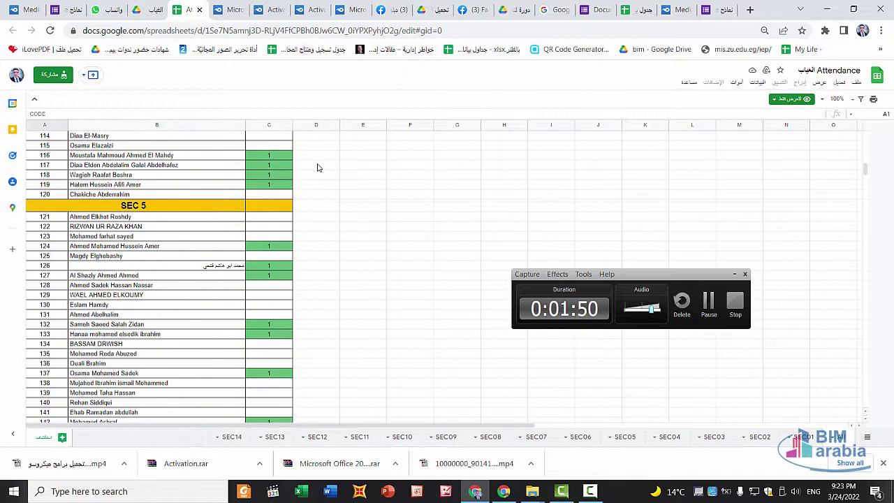
scroll(318, 168, "down", 3)
scroll(318, 167, "down", 2)
scroll(318, 167, "down", 5)
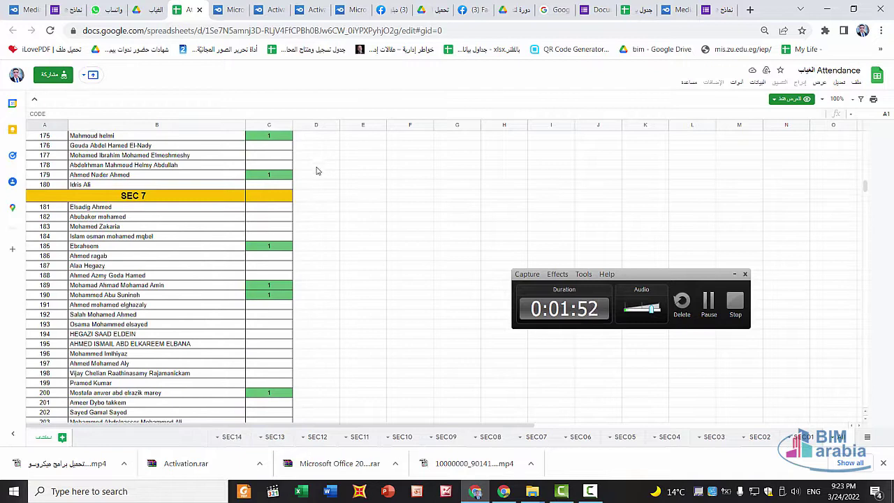
scroll(271, 179, "up", 3)
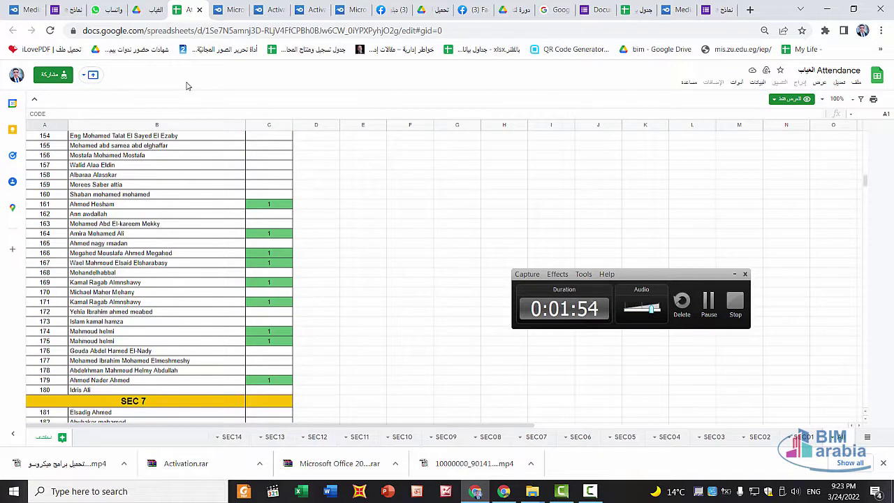
key("ctrl+plus")
key("ctrl+plus")
key("ctrl+plus")
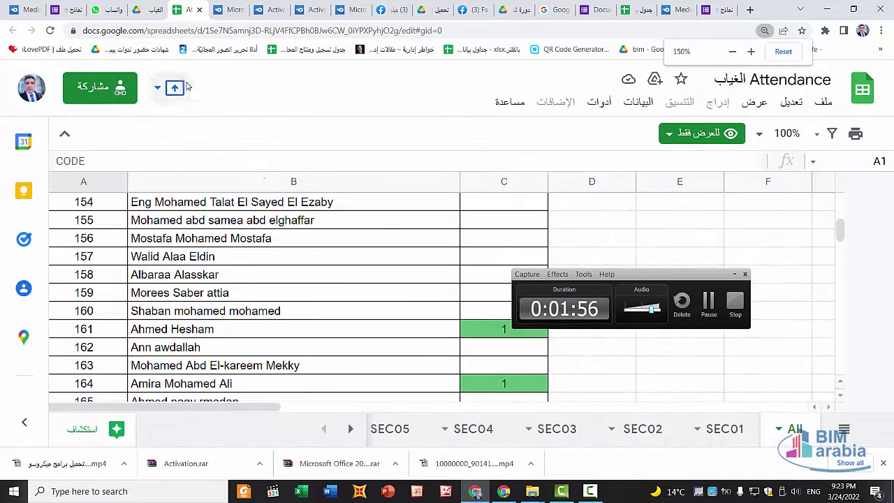
Step: Scroll down to row 371 and back to the SEC 6 rows, then reset zoom to 100%
scroll(273, 255, "down", 3)
scroll(272, 255, "down", 10)
scroll(273, 255, "up", 1)
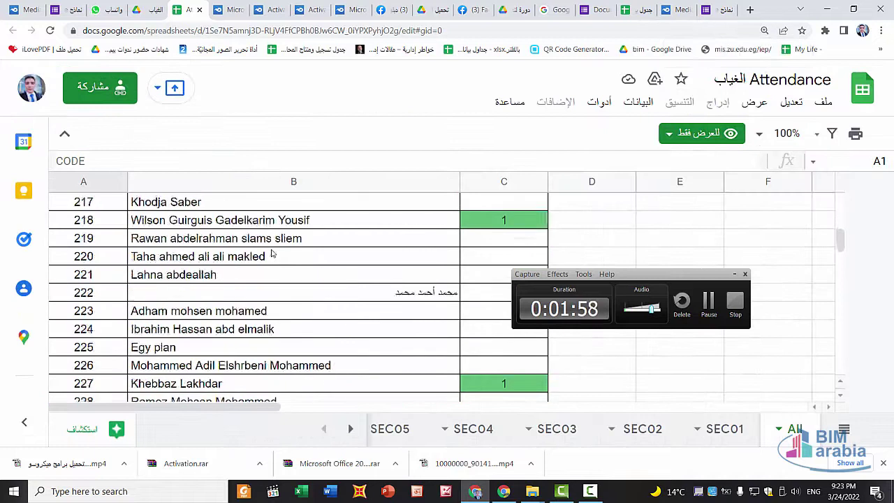
scroll(272, 255, "up", 2)
scroll(272, 255, "down", 6)
scroll(273, 254, "down", 13)
scroll(273, 255, "down", 8)
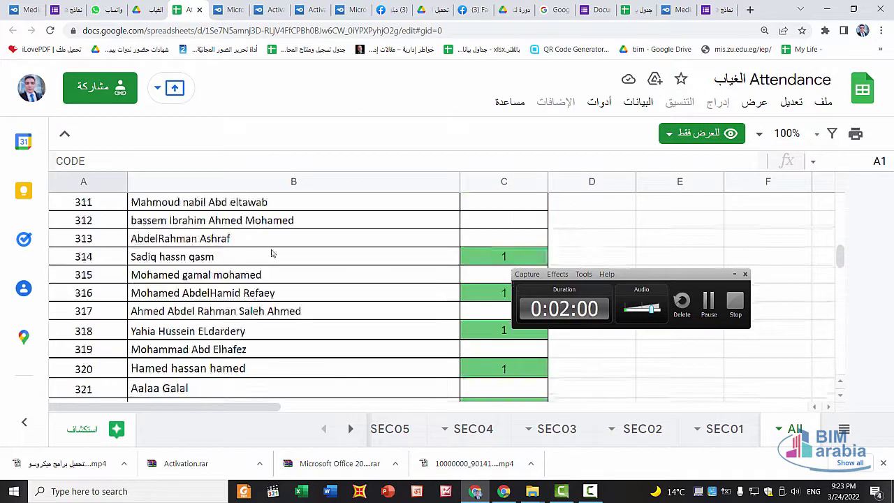
scroll(273, 255, "down", 8)
scroll(272, 255, "down", 8)
scroll(272, 255, "down", 3)
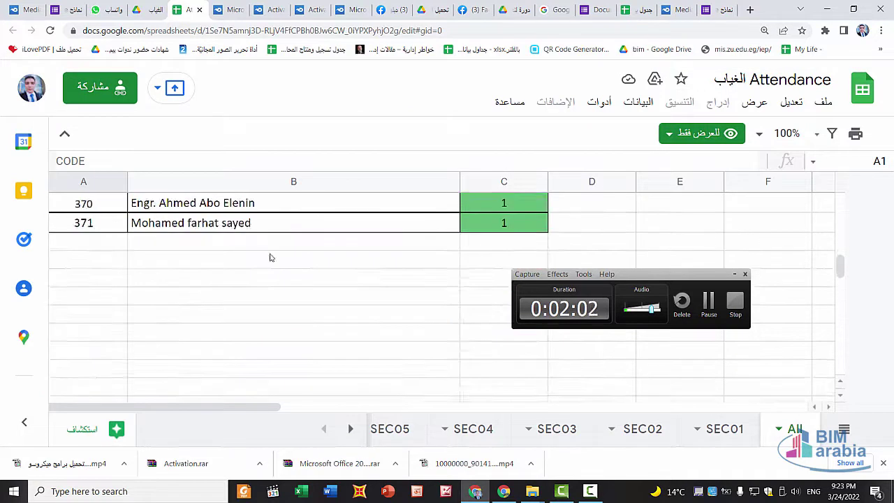
scroll(271, 258, "up", 2)
scroll(490, 256, "up", 12)
scroll(490, 219, "up", 12)
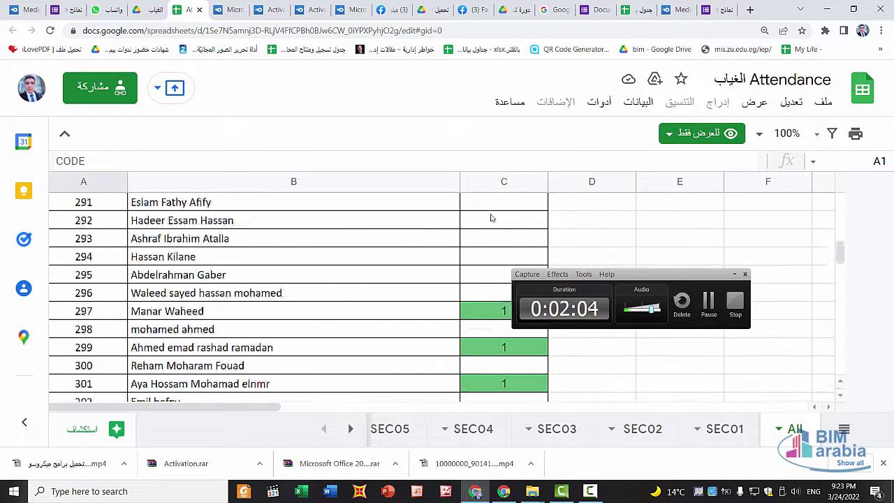
scroll(491, 219, "up", 13)
scroll(496, 221, "up", 11)
scroll(509, 226, "up", 20)
scroll(510, 226, "up", 10)
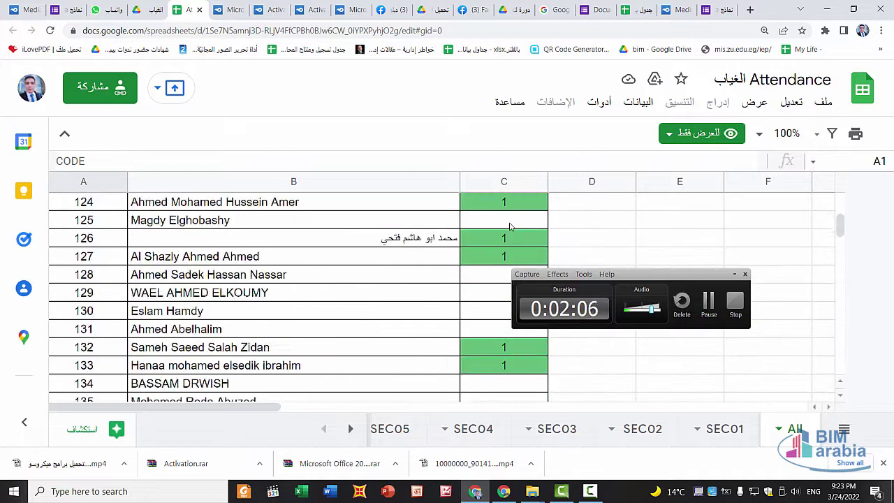
scroll(510, 226, "down", 4)
scroll(509, 225, "down", 3)
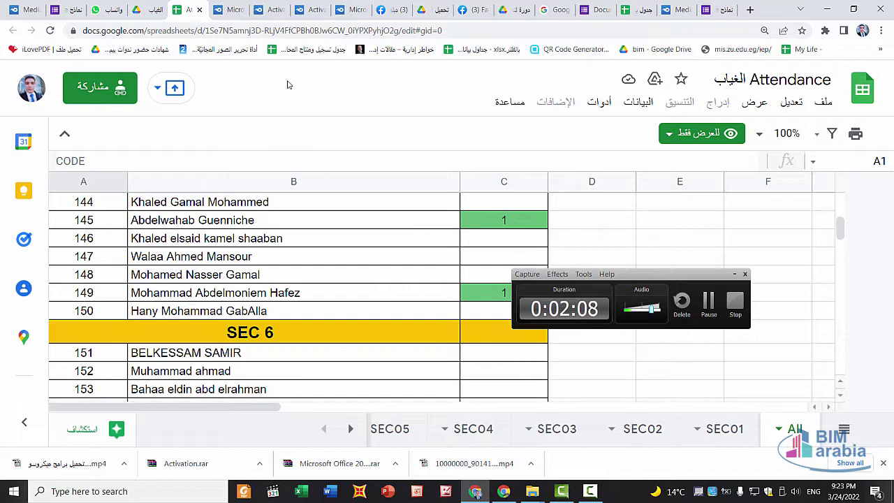
key("ctrl+minus")
key("ctrl+minus")
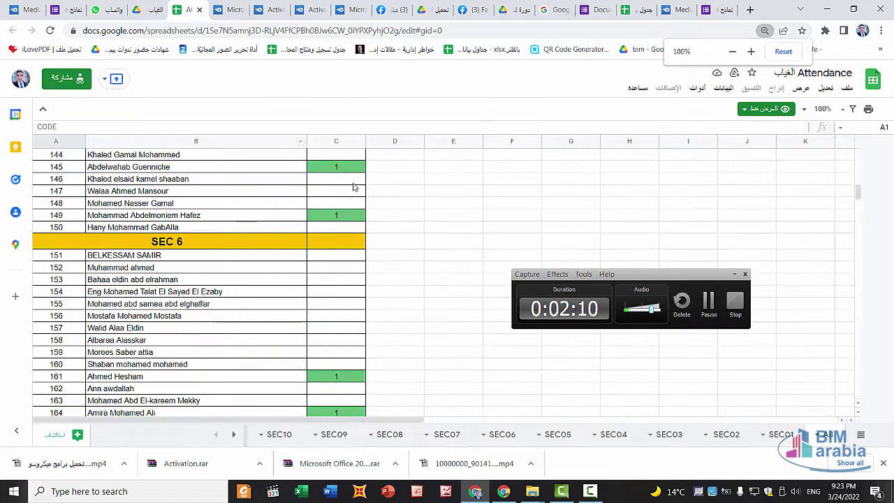
Step: Scroll up to row 1's CODE header and SEC 1, then down to rows 41–61 around SEC 3
scroll(330, 226, "up", 18)
scroll(329, 228, "up", 8)
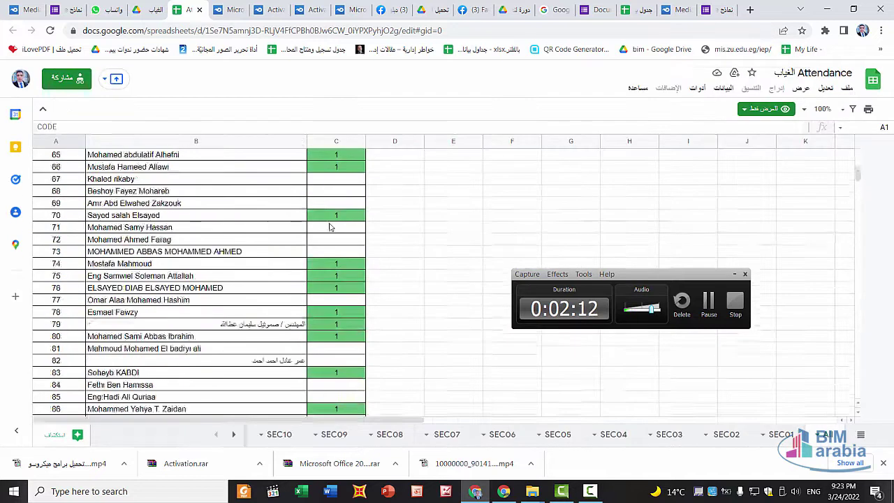
scroll(328, 227, "up", 15)
scroll(321, 209, "up", 7)
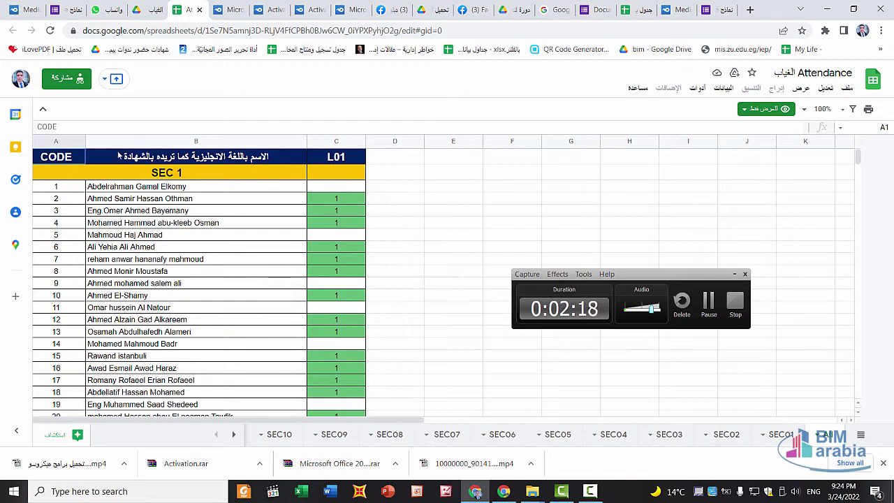
scroll(66, 222, "down", 8)
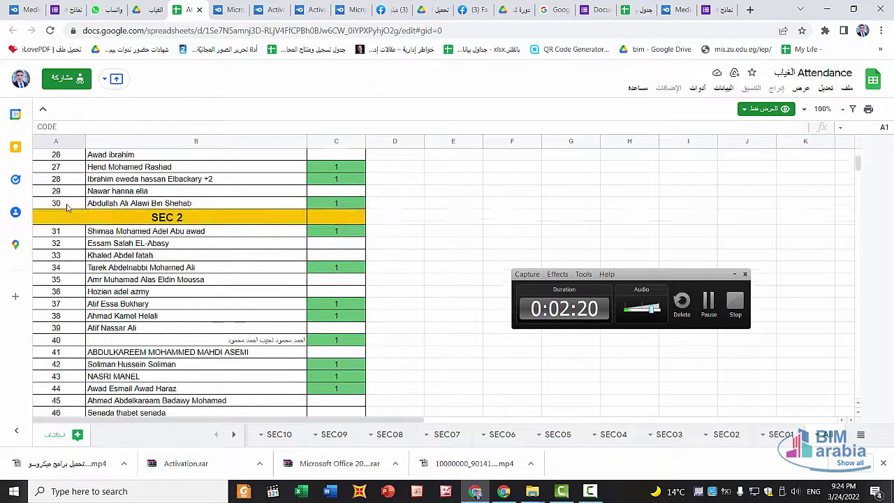
scroll(68, 222, "down", 9)
scroll(68, 222, "up", 2)
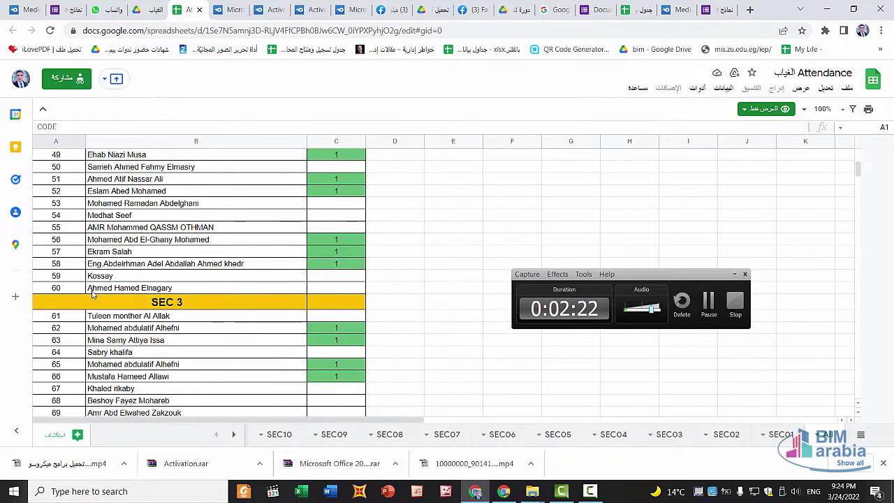
scroll(143, 294, "up", 1)
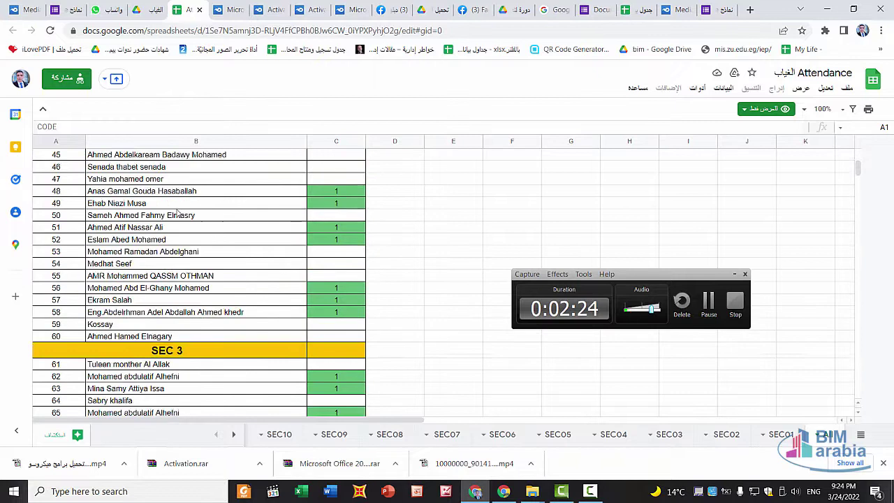
scroll(195, 206, "up", 8)
scroll(195, 206, "down", 3)
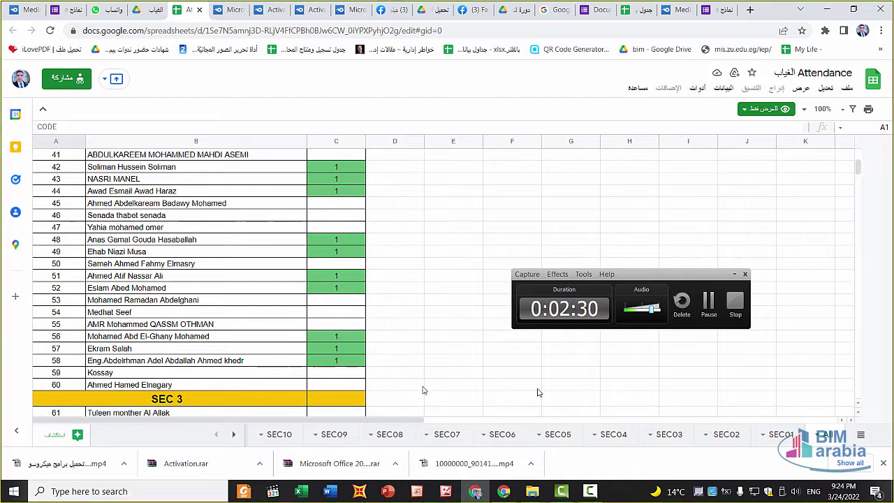
key("super+shift+s")
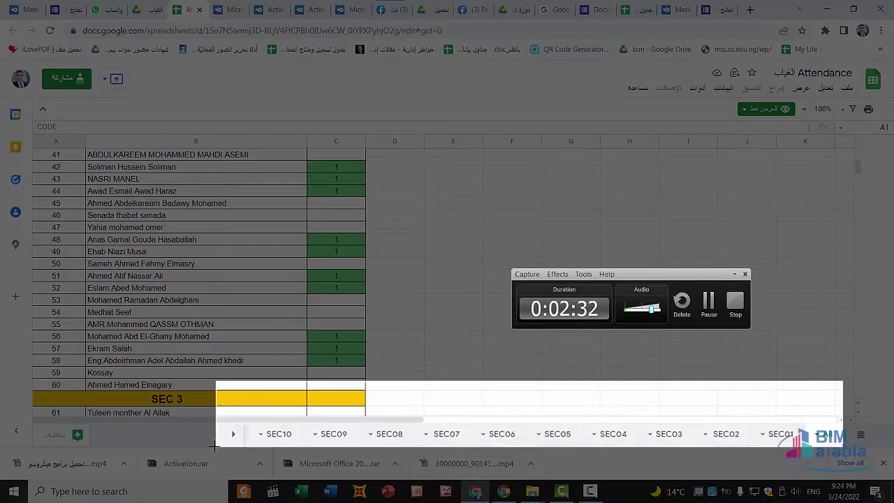
left_click_drag(844, 381, 209, 453)
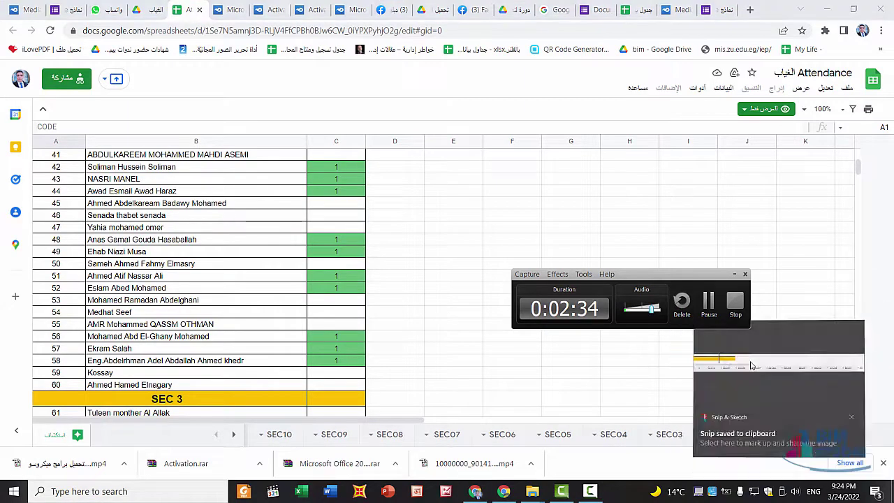
left_click(759, 370)
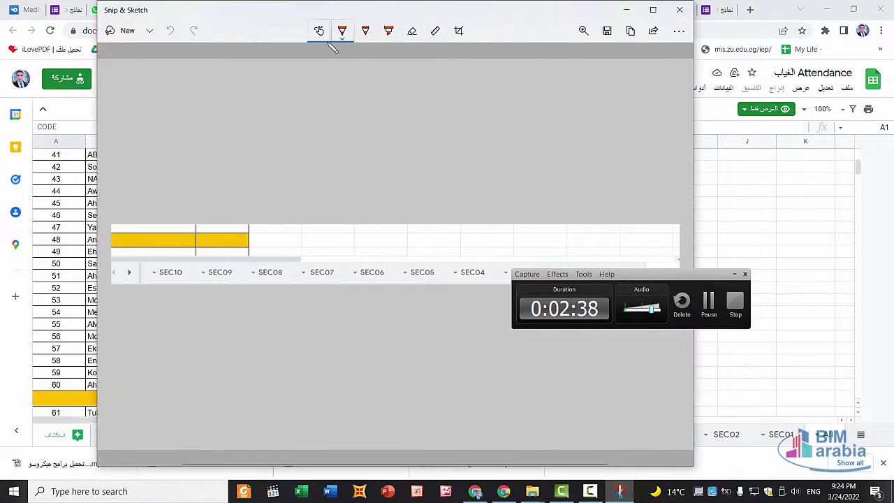
mouse_move(178, 254)
left_mouse_down()
mouse_move(193, 286)
mouse_move(146, 253)
left_mouse_up()
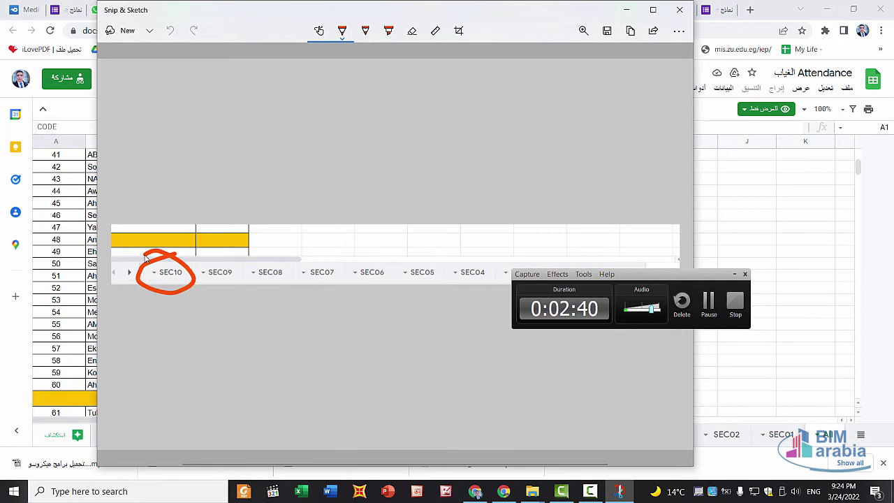
mouse_move(238, 255)
left_mouse_down()
mouse_move(302, 291)
mouse_move(307, 264)
mouse_move(330, 293)
mouse_move(349, 253)
mouse_move(360, 267)
mouse_move(398, 260)
mouse_move(381, 248)
mouse_move(414, 275)
mouse_move(408, 257)
left_mouse_up()
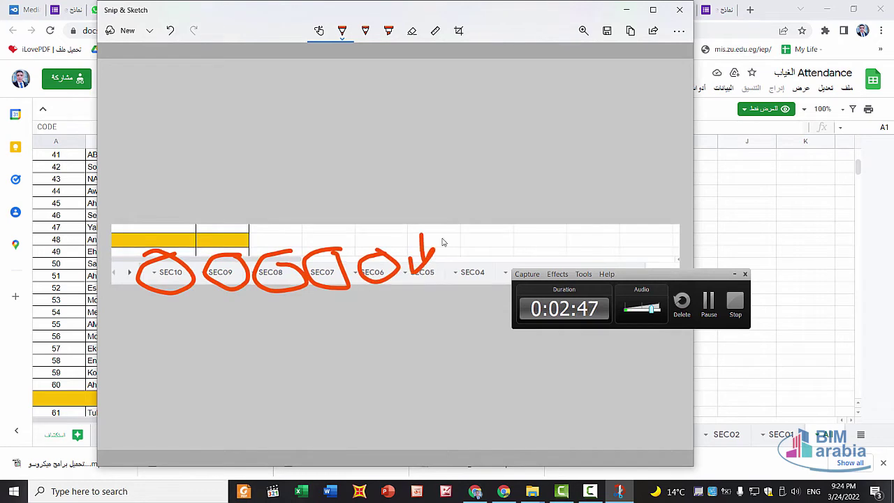
left_click(680, 10)
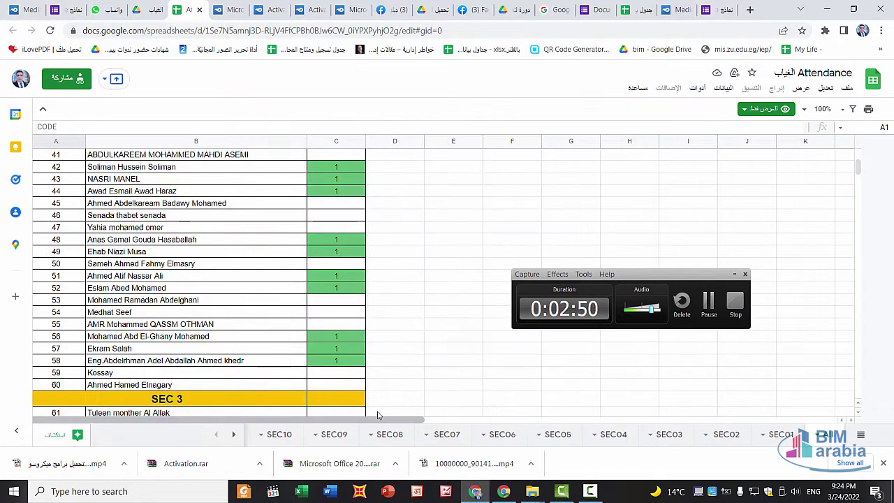
Step: Scroll the section tabs and open the SEC02 sheet, browsing its student list
scroll(183, 357, "up", 2)
scroll(189, 346, "up", 2)
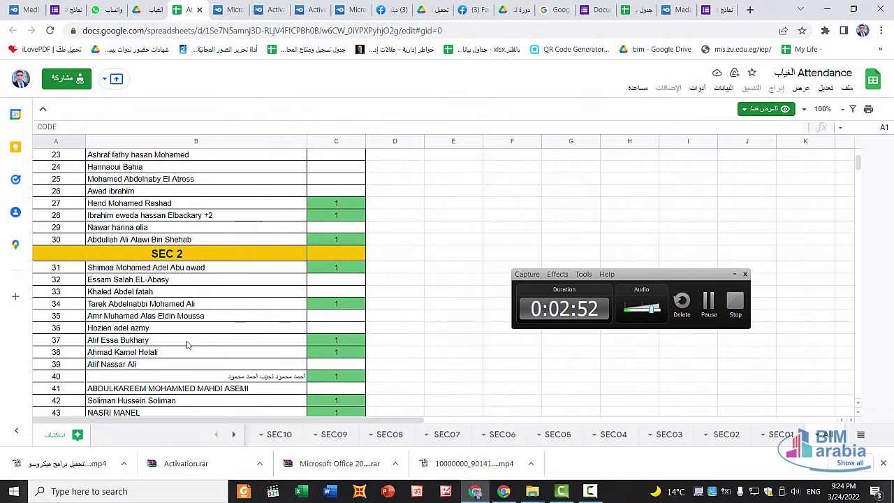
left_click(235, 434)
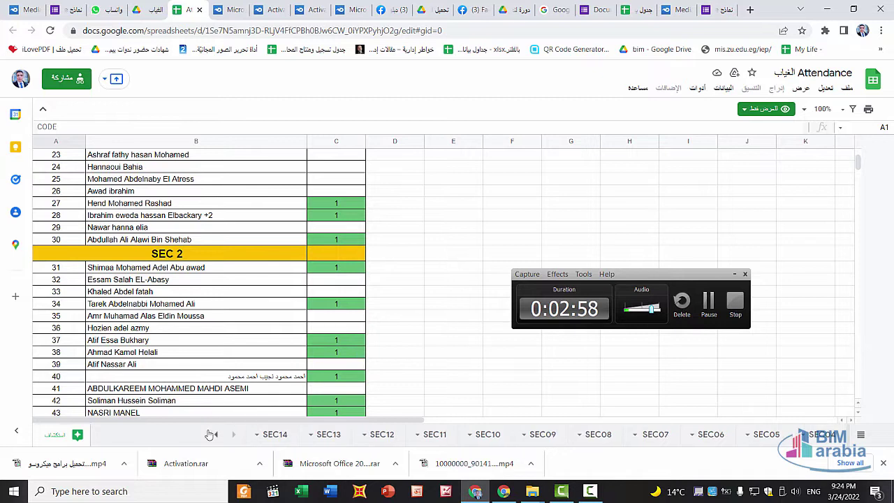
left_click(233, 434)
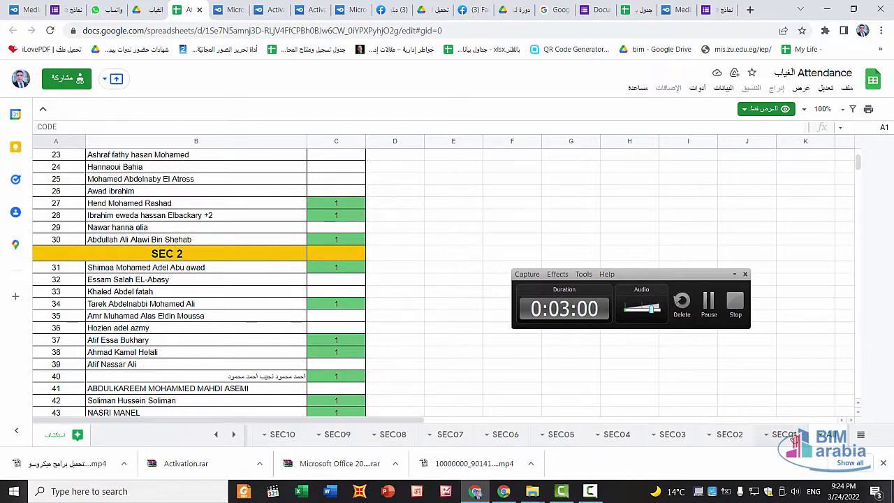
left_click(730, 434)
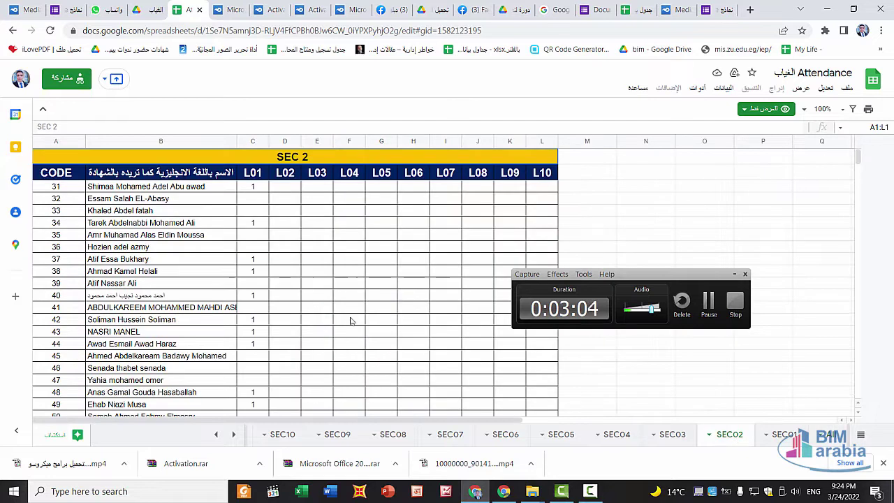
scroll(351, 319, "down", 2)
scroll(193, 215, "down", 5)
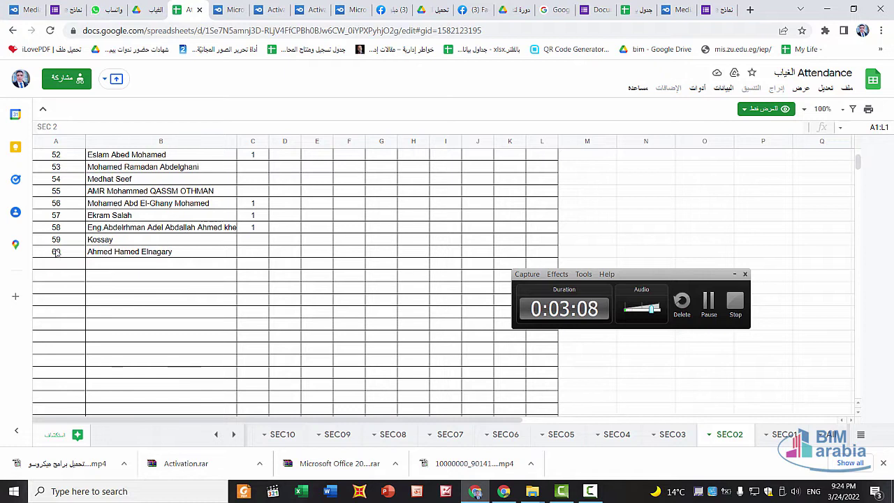
scroll(230, 254, "up", 5)
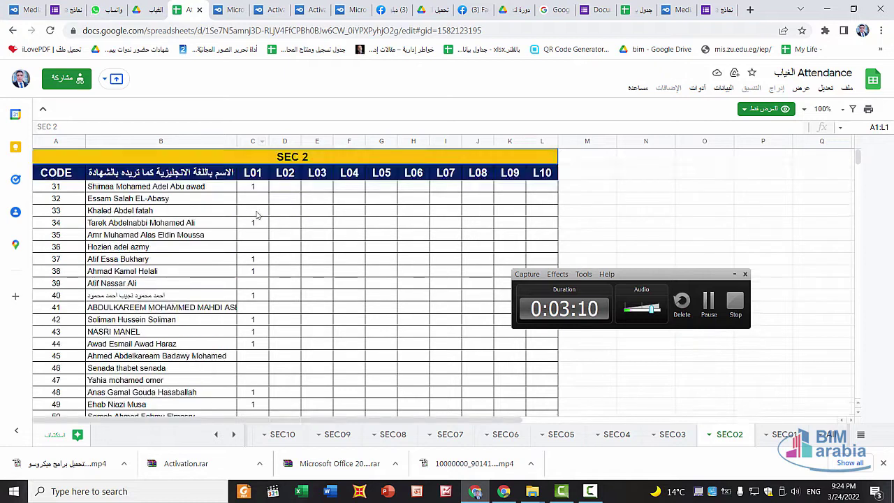
scroll(255, 213, "down", 3)
scroll(343, 165, "down", 4)
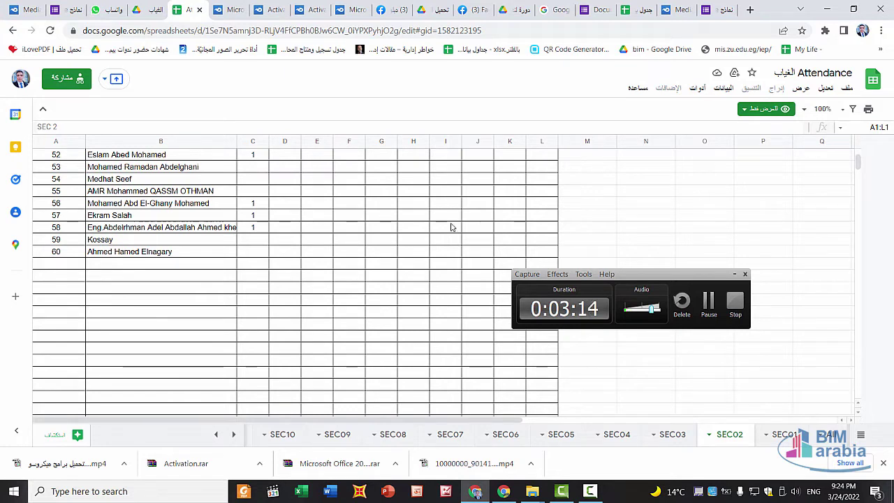
Step: Switch to the SEC08 sheet and scroll through its L01 attendance marks
left_click(393, 434)
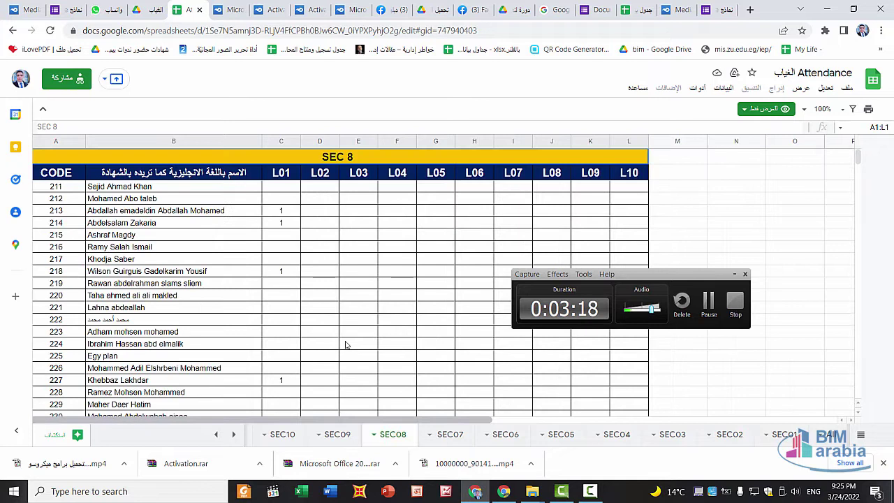
scroll(200, 236, "down", 1)
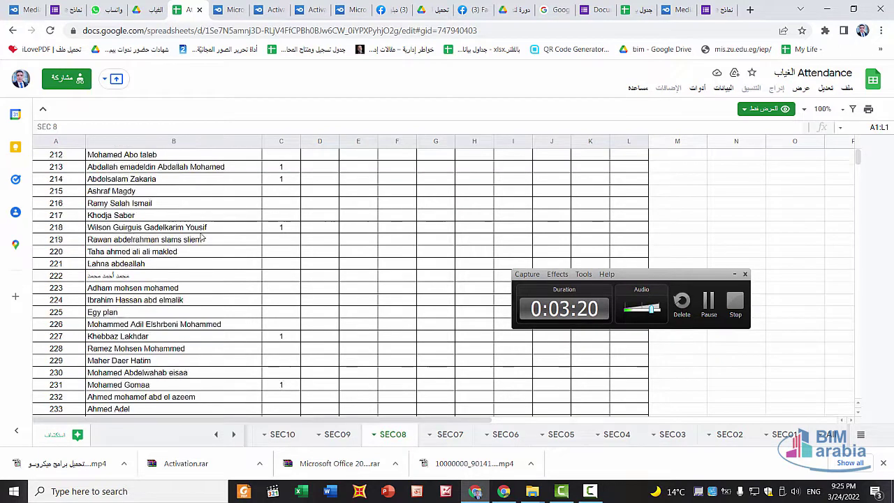
scroll(200, 237, "down", 2)
scroll(201, 236, "down", 1)
scroll(181, 323, "up", 1)
scroll(182, 323, "up", 3)
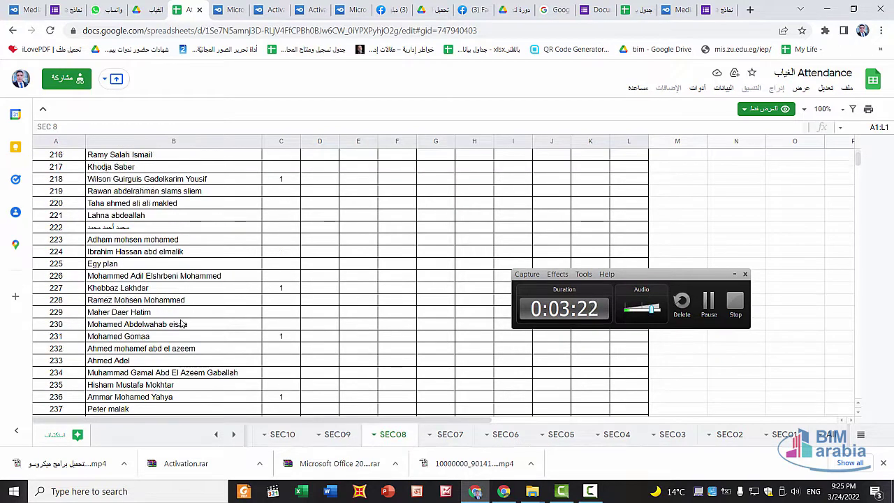
scroll(181, 323, "up", 2)
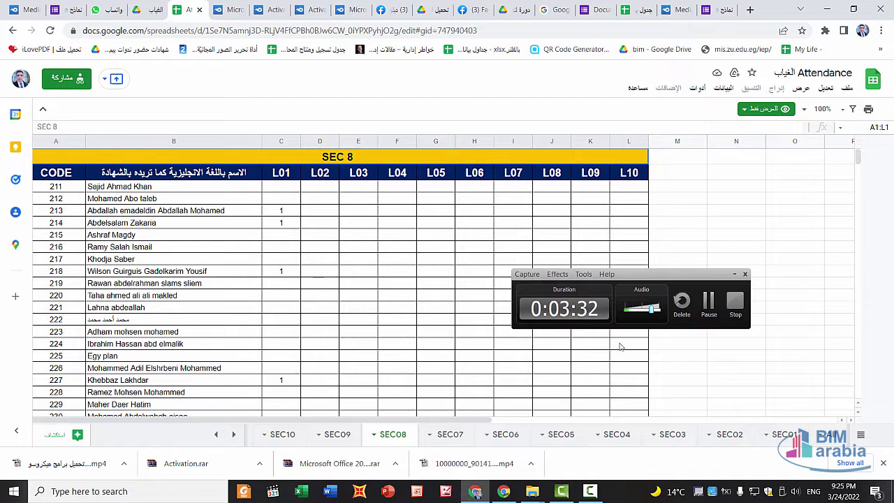
left_click(834, 440)
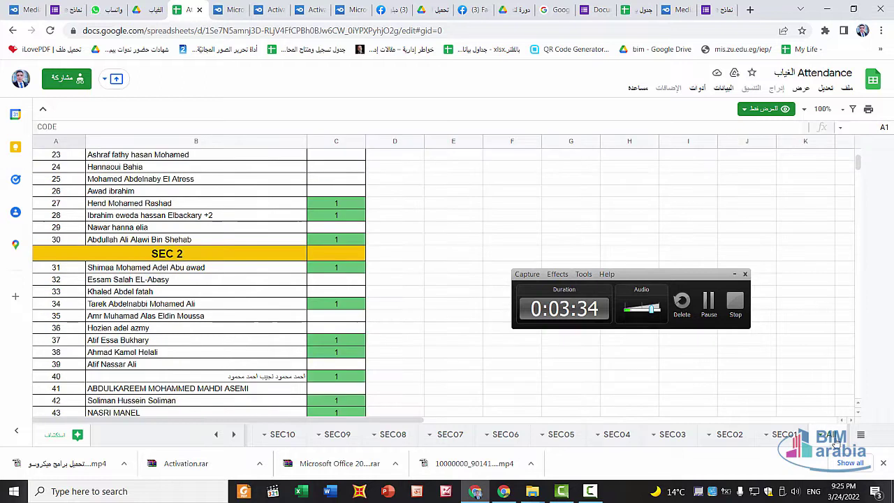
scroll(230, 230, "up", 5)
scroll(237, 221, "down", 1)
scroll(237, 221, "down", 5)
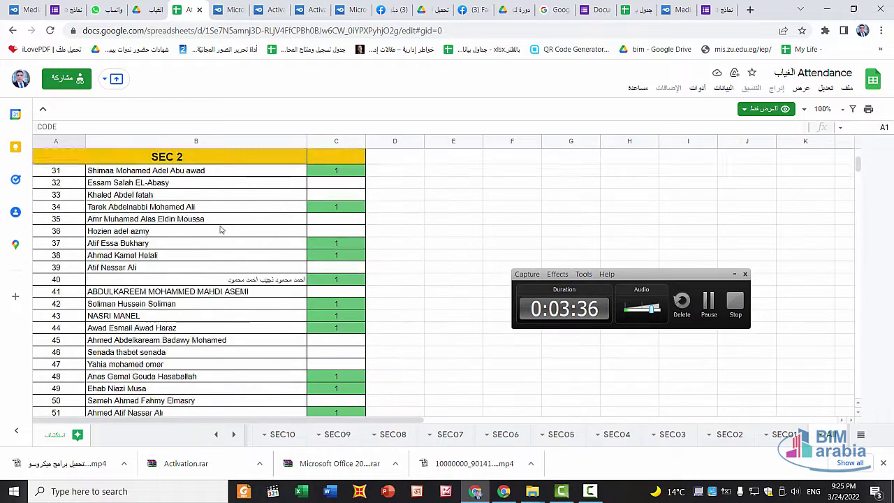
scroll(235, 219, "down", 5)
scroll(164, 225, "down", 5)
scroll(153, 244, "down", 5)
scroll(140, 272, "down", 5)
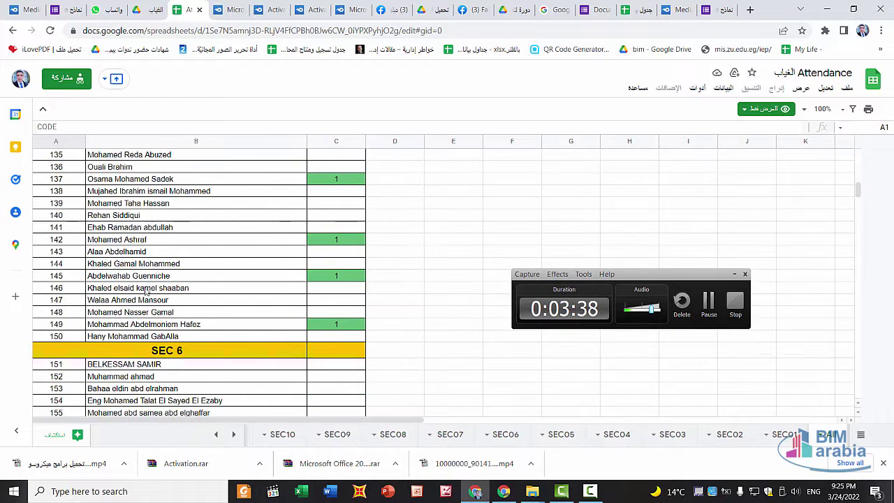
scroll(127, 294, "down", 5)
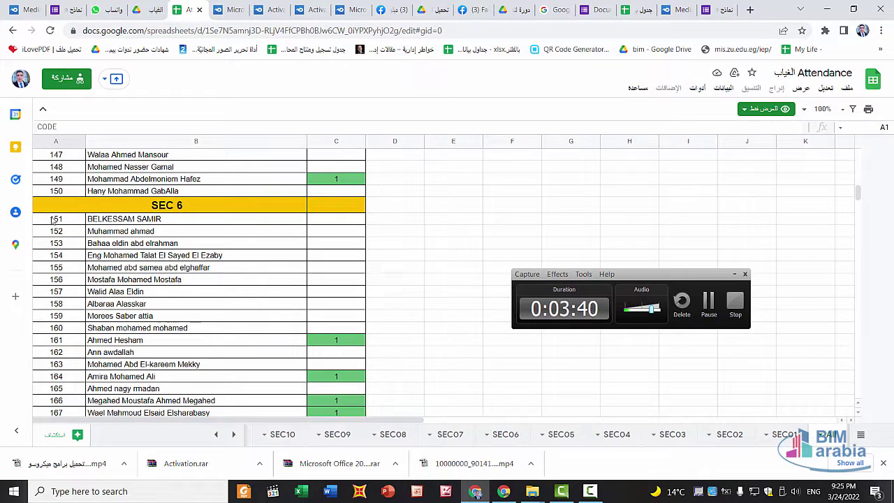
scroll(52, 231, "down", 3)
scroll(48, 243, "down", 2)
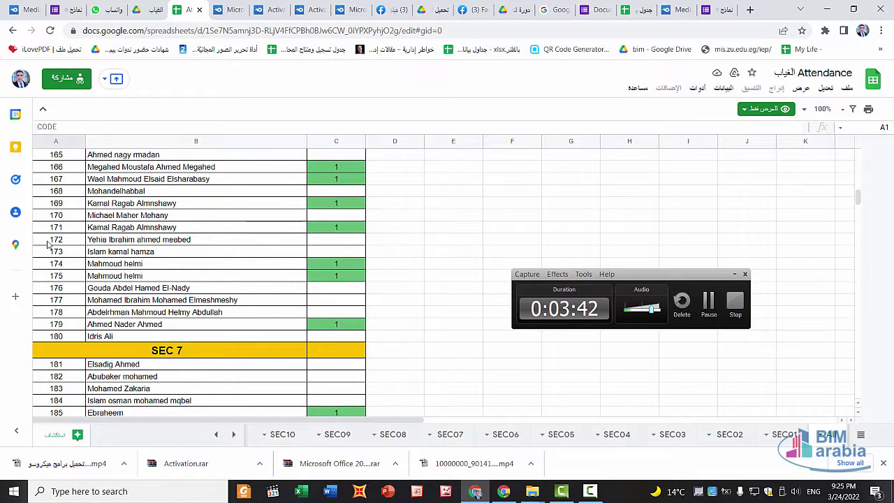
scroll(49, 243, "up", 3)
scroll(104, 210, "up", 8)
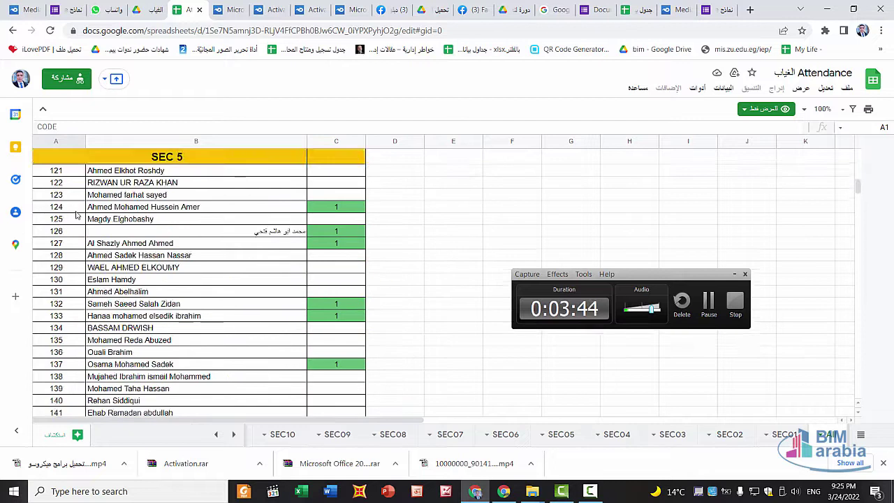
scroll(245, 168, "up", 8)
scroll(319, 130, "up", 8)
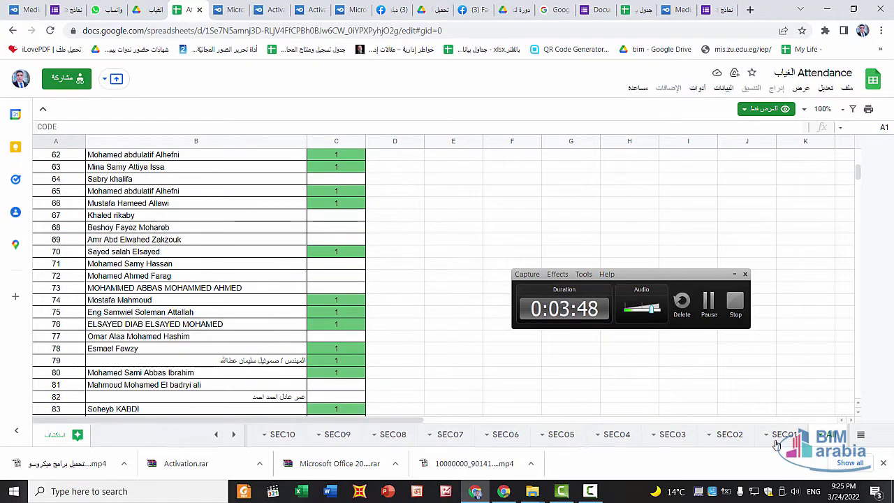
left_click(780, 435)
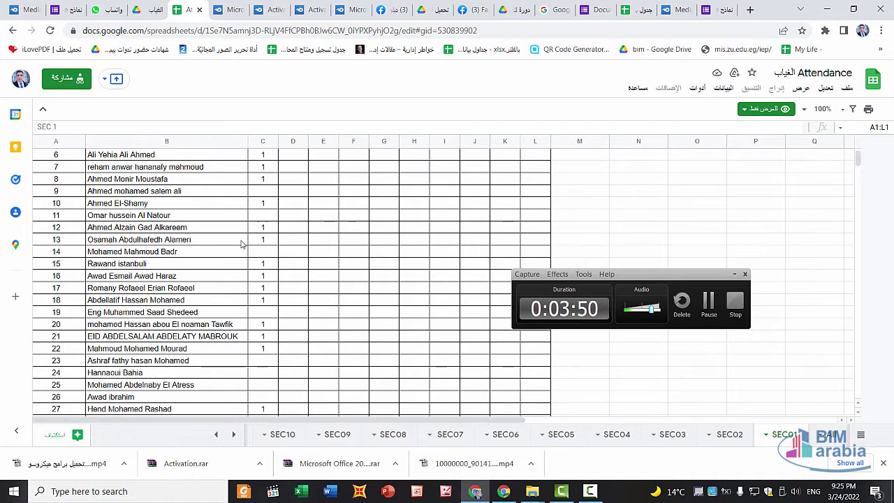
left_click(730, 435)
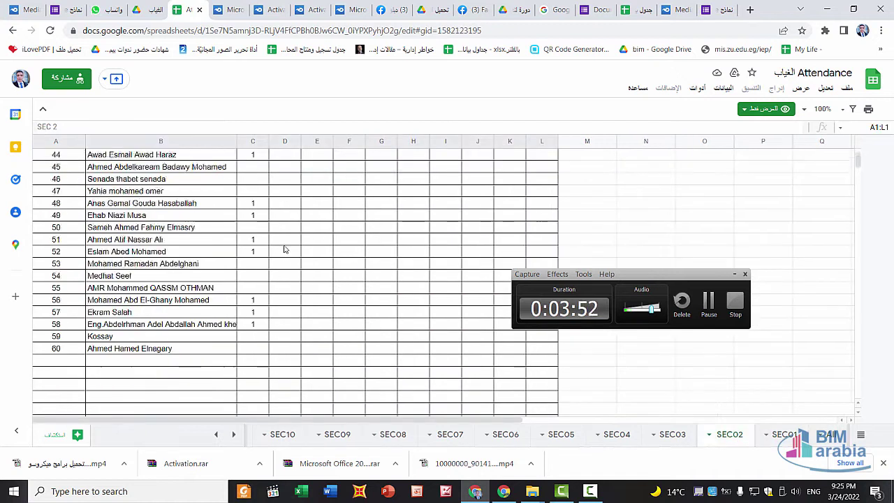
scroll(285, 193, "up", 8)
scroll(607, 363, "down", 3)
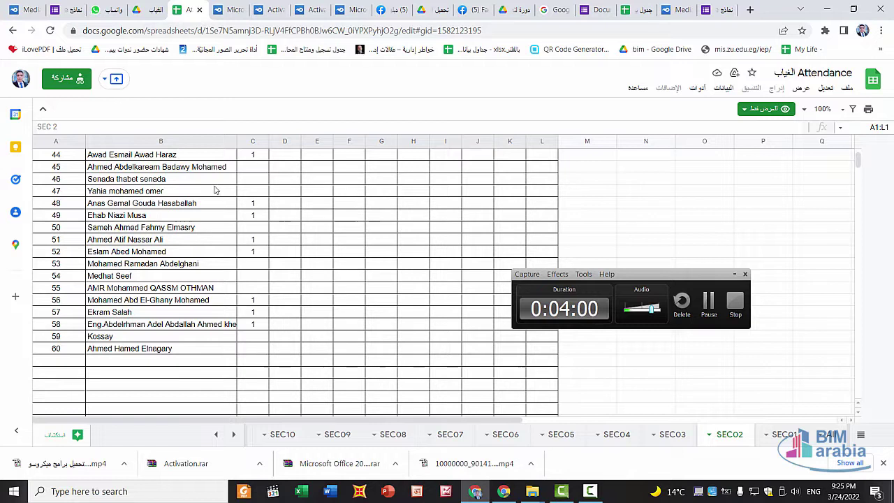
scroll(174, 172, "up", 5)
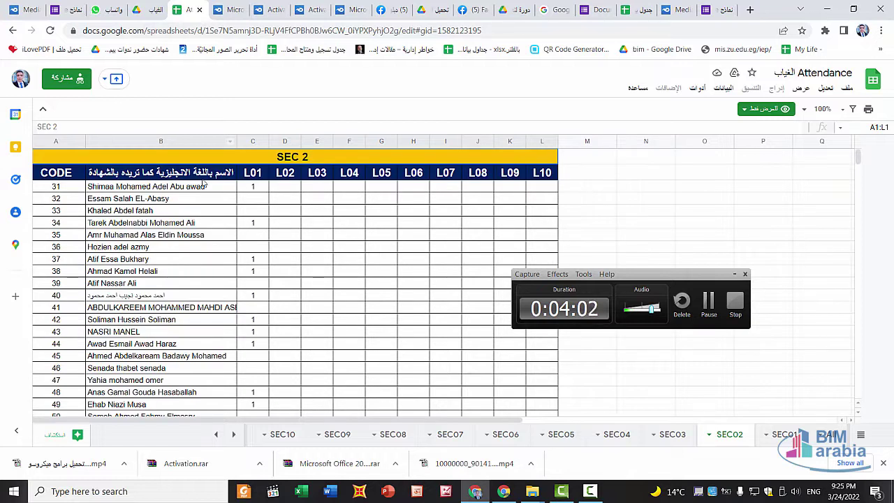
left_click(825, 434)
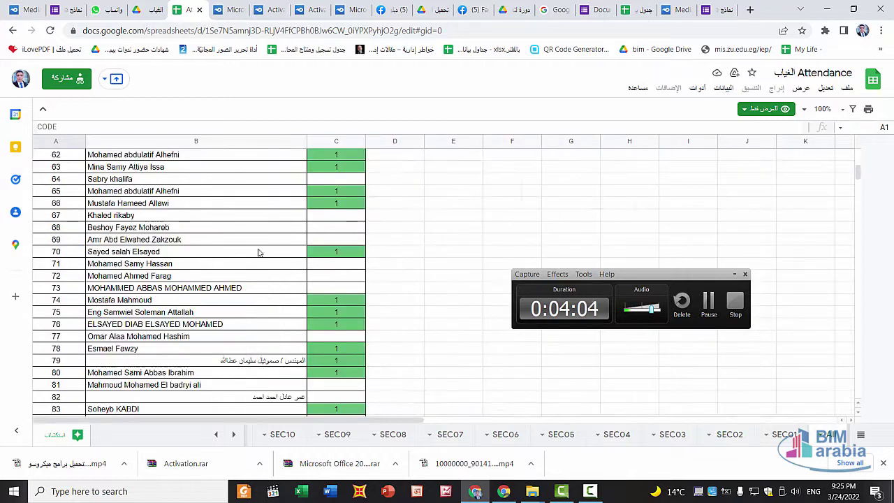
scroll(219, 218, "up", 2)
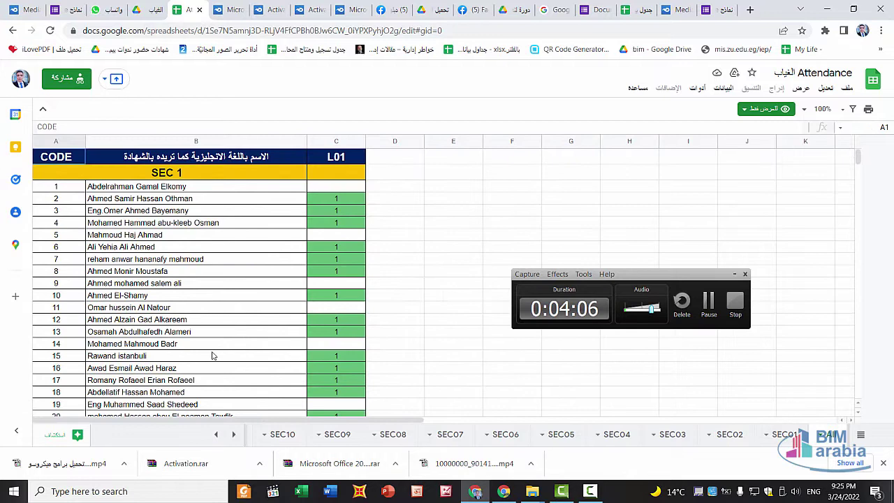